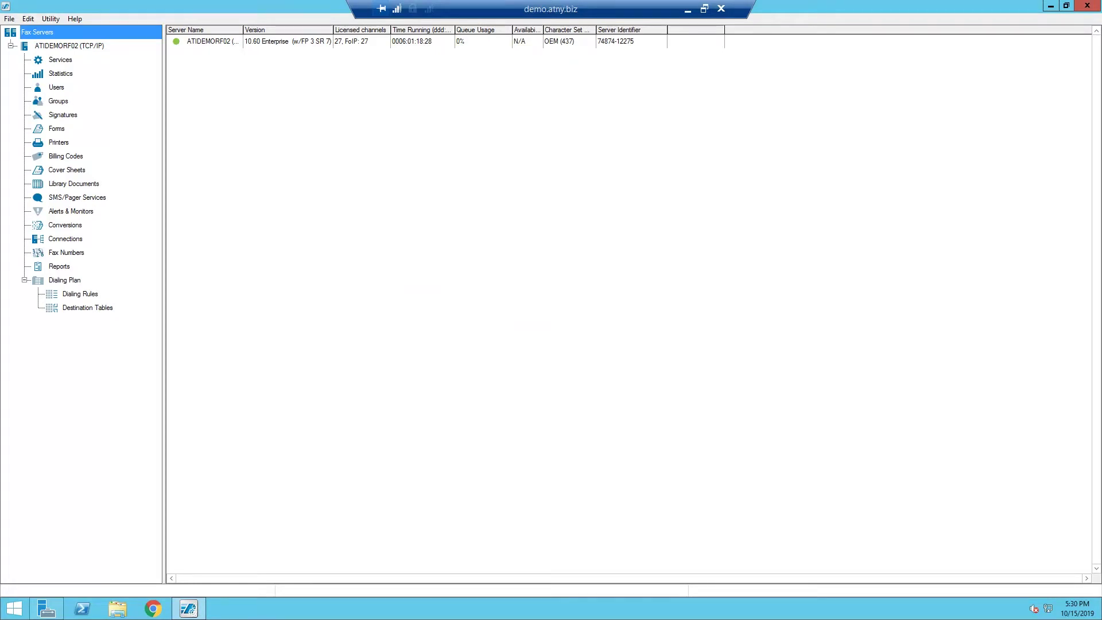
Select the ATIDEMORF02 server and list its 22 RightFax services
{"action": "left_click", "coordinate": [647, 41]}
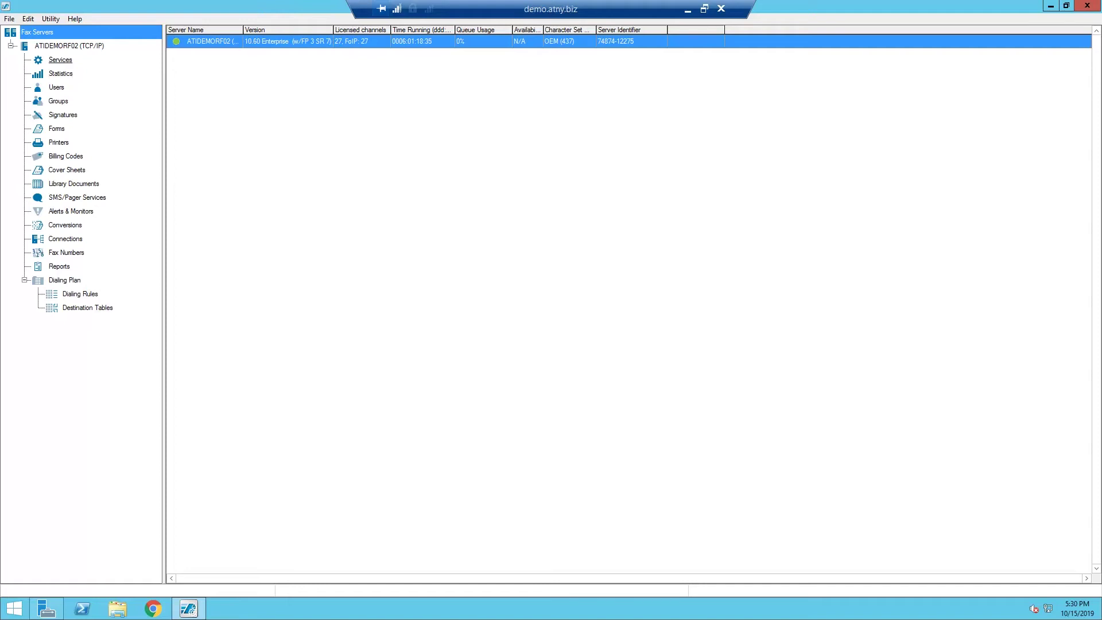
{"action": "left_click", "coordinate": [58, 61]}
Open the RightFax Server Module configuration on its Feature Activation page
{"action": "double_click", "coordinate": [295, 62]}
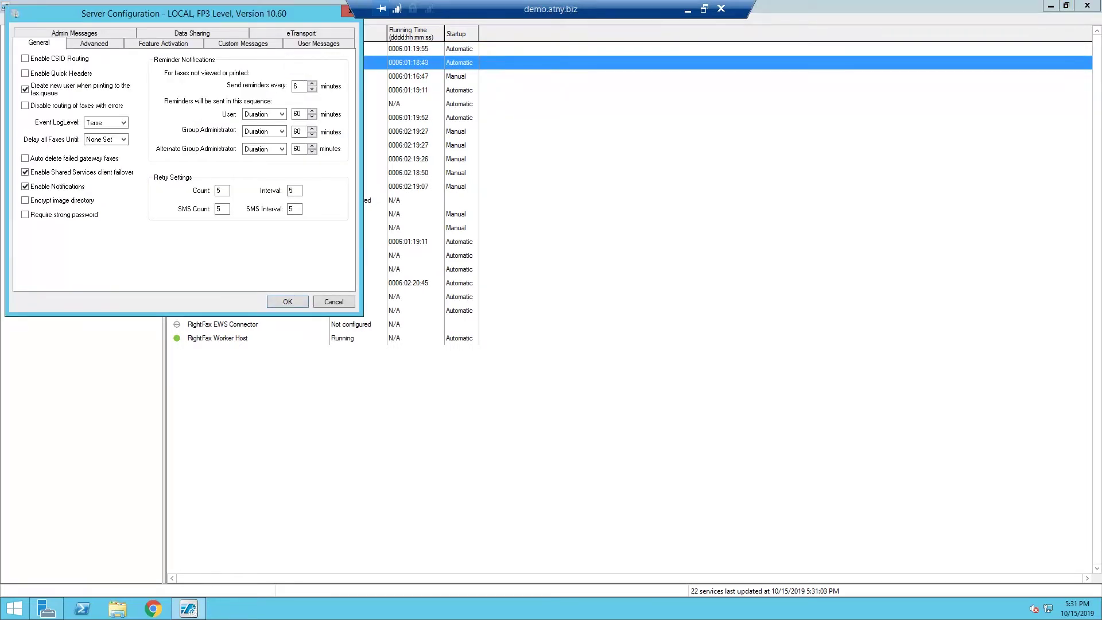
{"action": "left_click", "coordinate": [172, 43]}
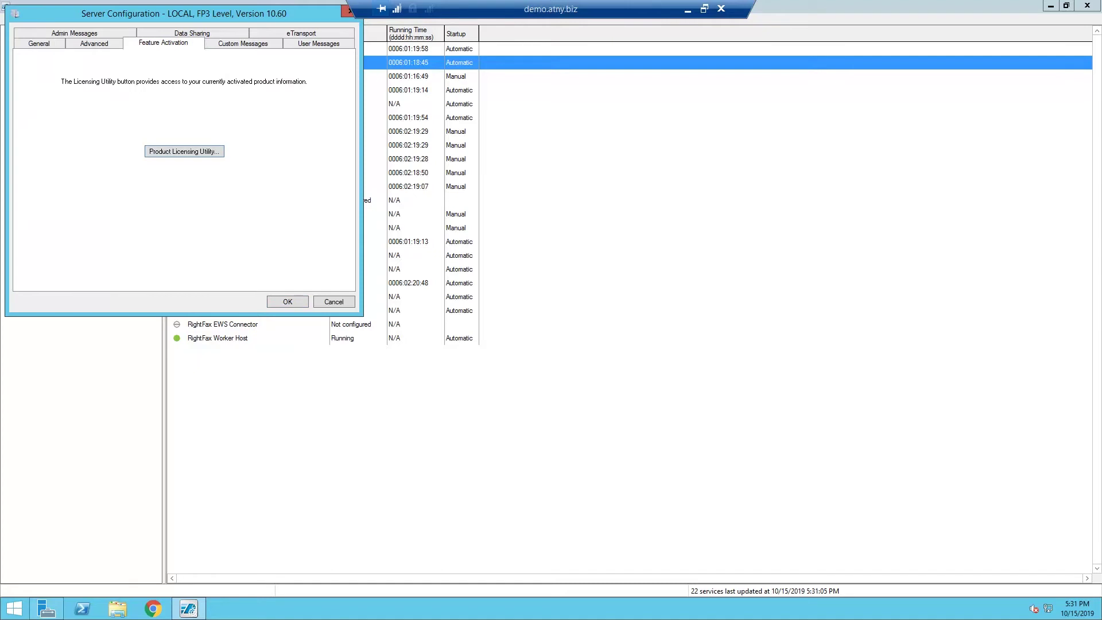
{"action": "left_click", "coordinate": [212, 152]}
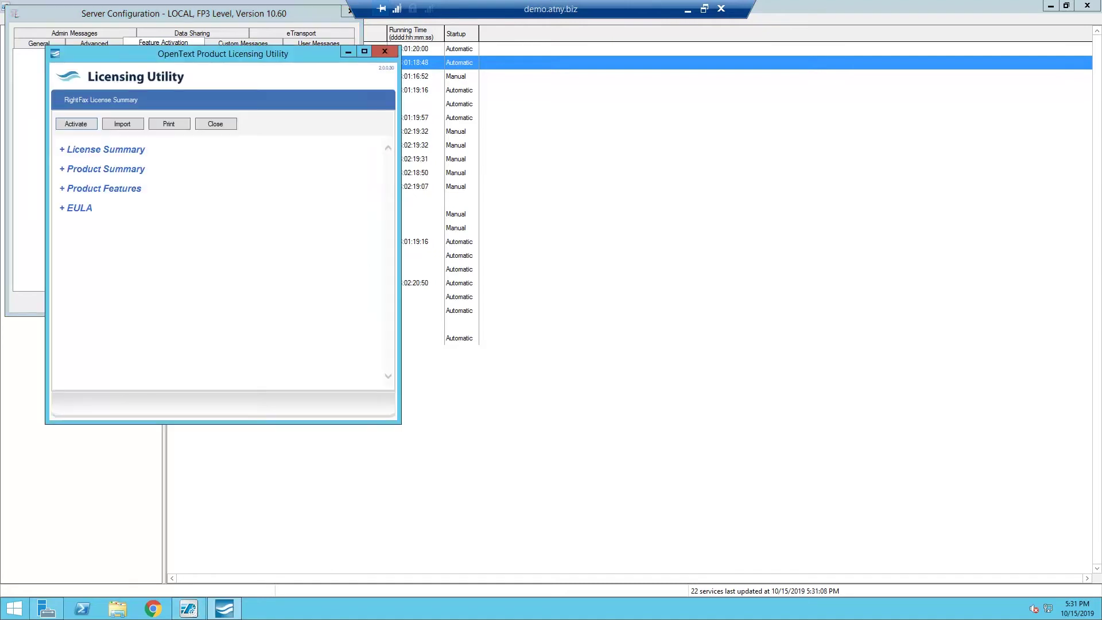
{"action": "left_click", "coordinate": [63, 169]}
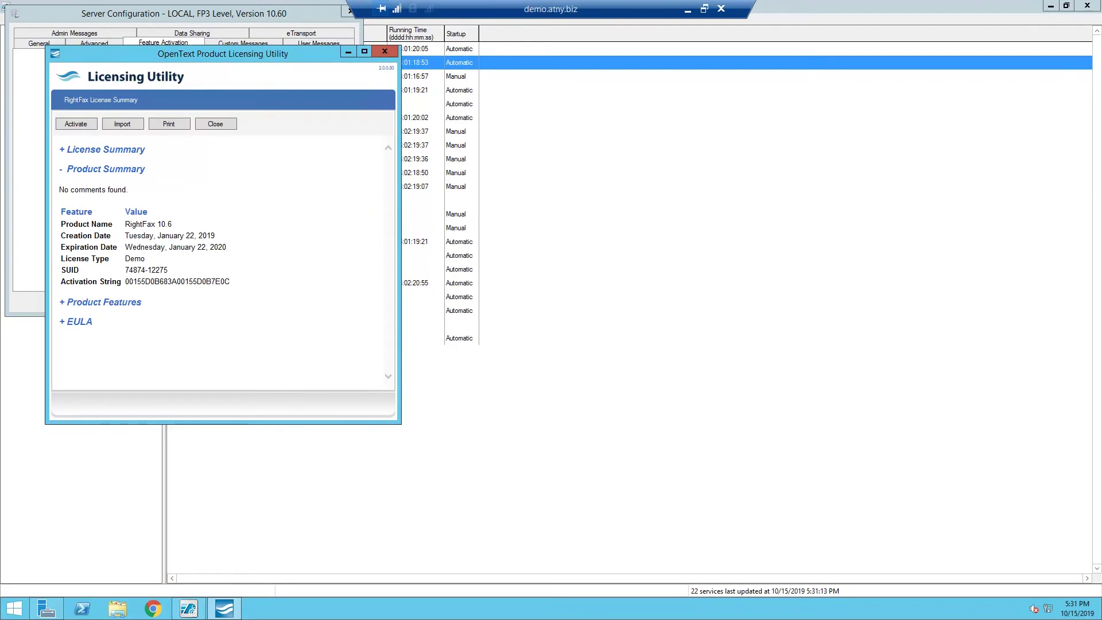
{"action": "left_click", "coordinate": [169, 269]}
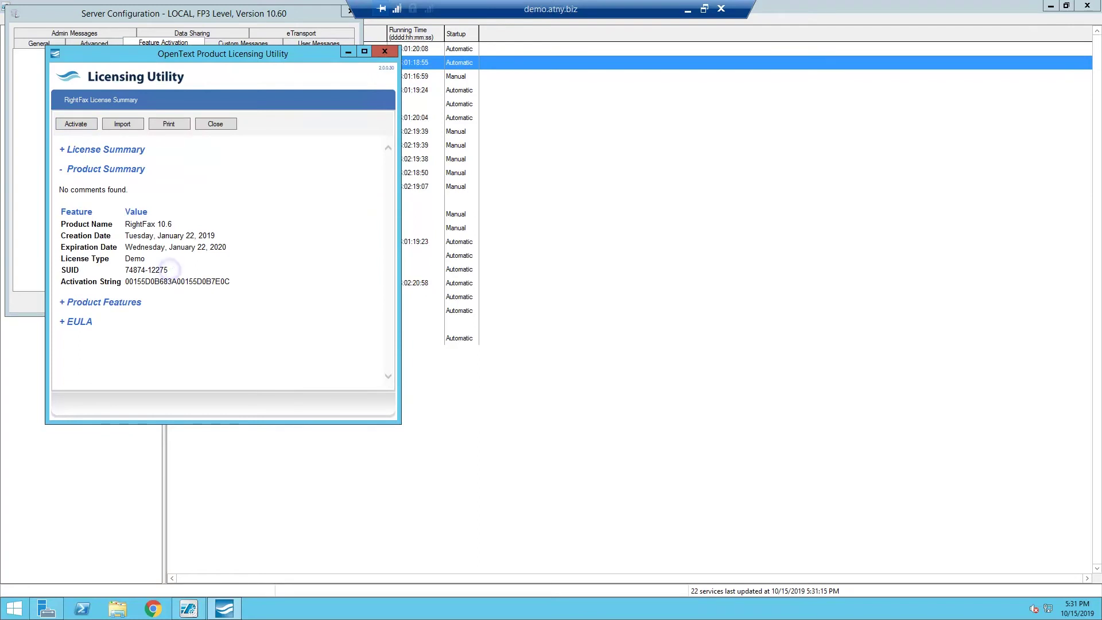